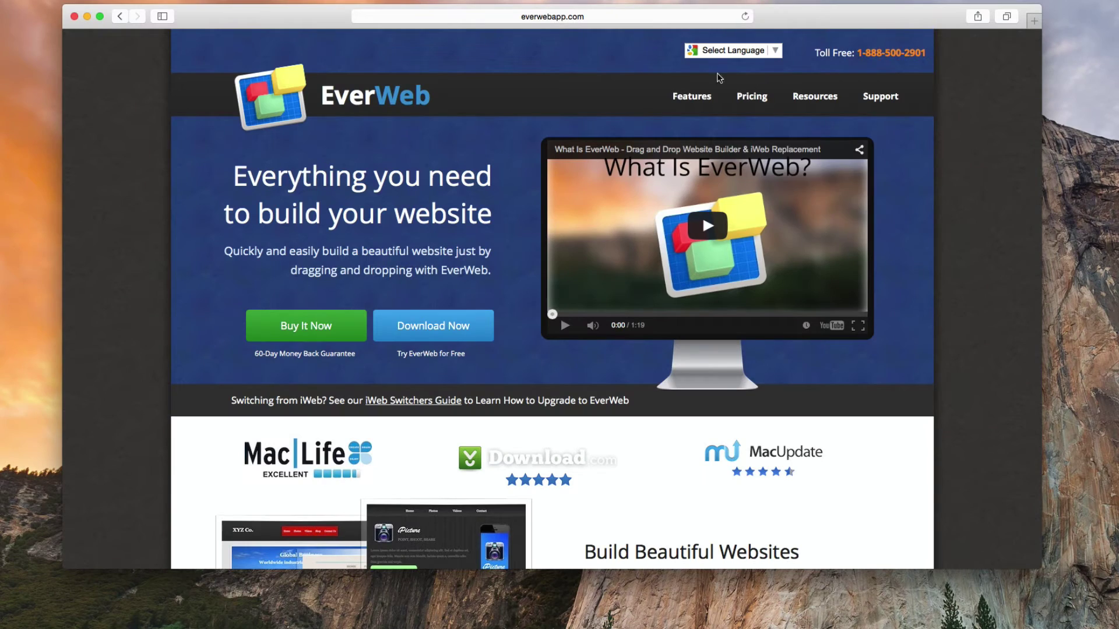
Open the EverWeb Video Tutorials page from the everwebapp.com Support menu in Safari
mouse_move(882, 97)
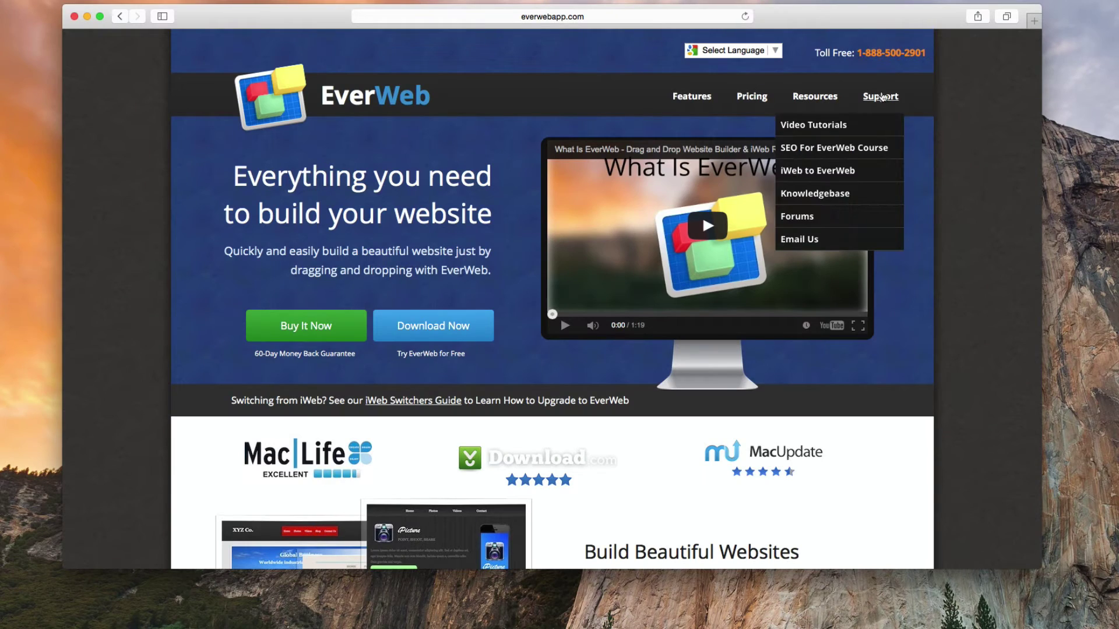
left_click(862, 128)
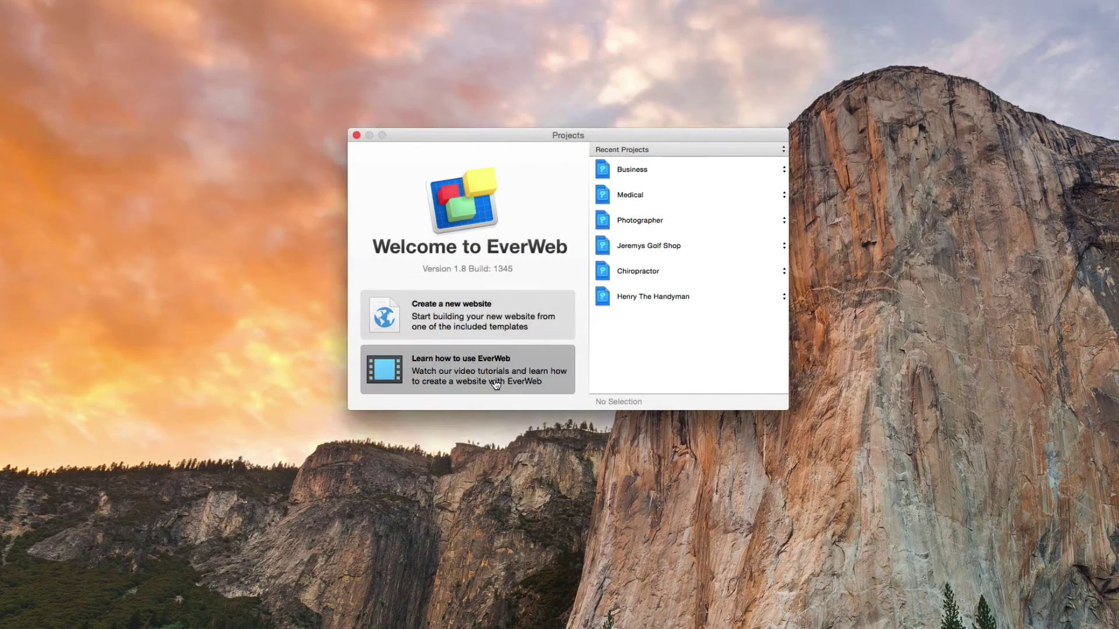
Open the Learn how to use EverWeb video tutorials
left_click(495, 384)
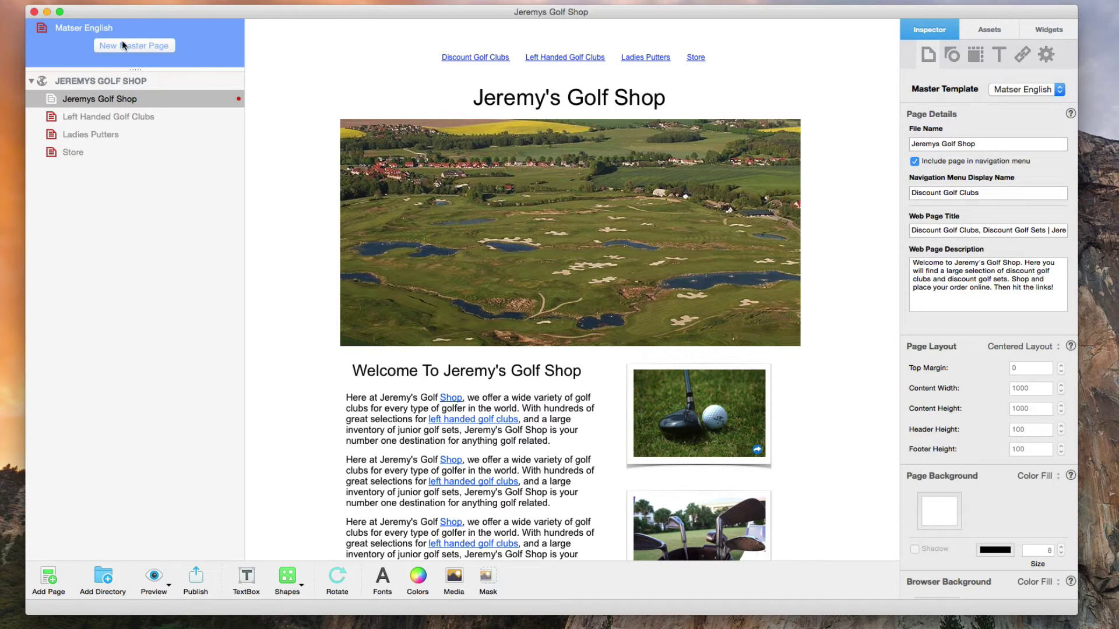
Duplicate the Matser English master page and rename the copy to Matser French
left_click(99, 31)
right_click(99, 31)
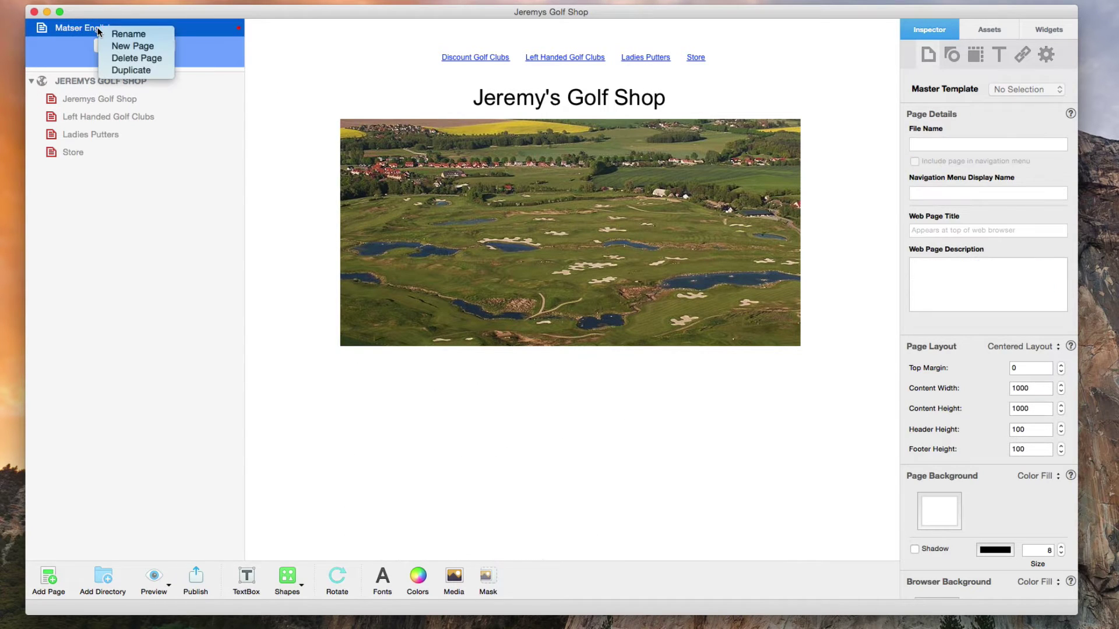
left_click(136, 70)
double_click(125, 51)
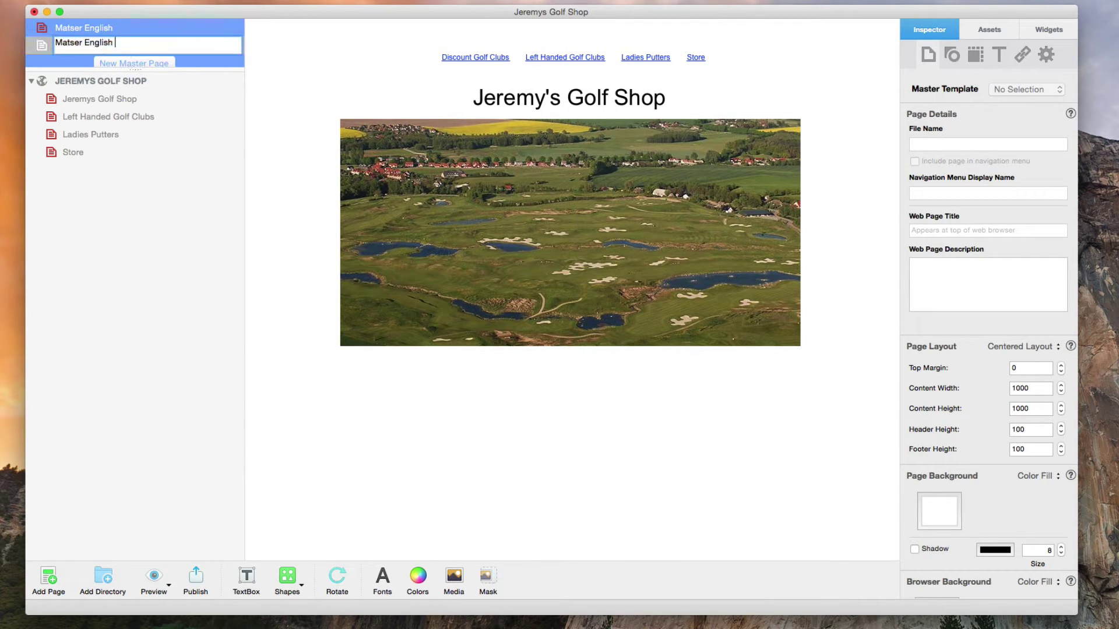
key("BackSpace")
key("BackSpace")
key("BackSpace")
key("BackSpace")
key("BackSpace")
key("BackSpace")
key("BackSpace")
key("BackSpace")
key("BackSpace")
type("French")
key("Return")
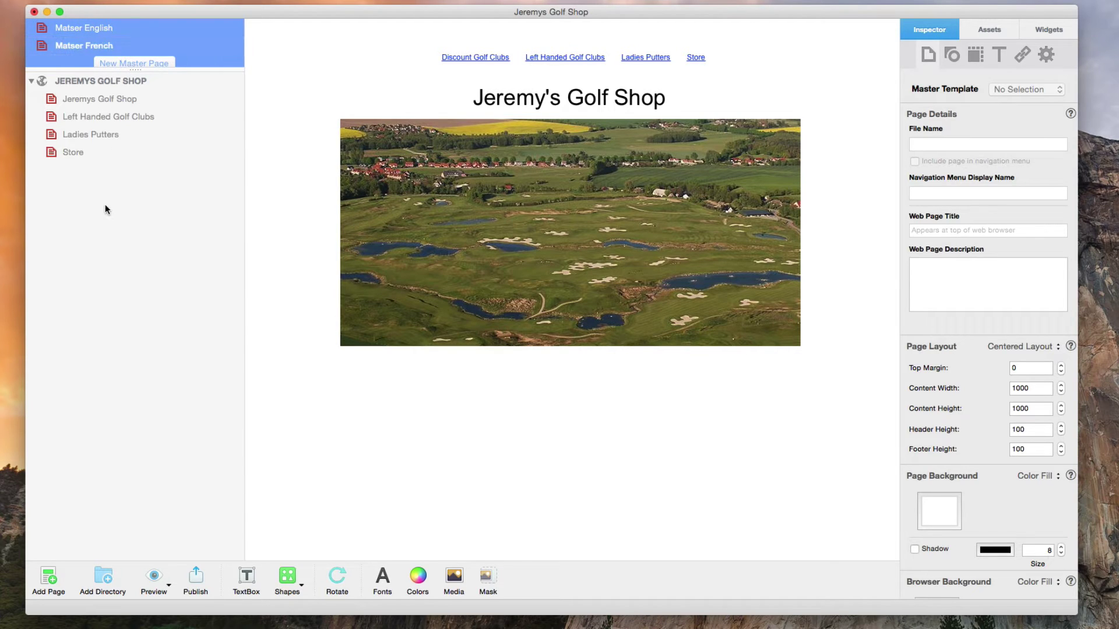
Add a blank directory with the file name Fr
left_click(100, 577)
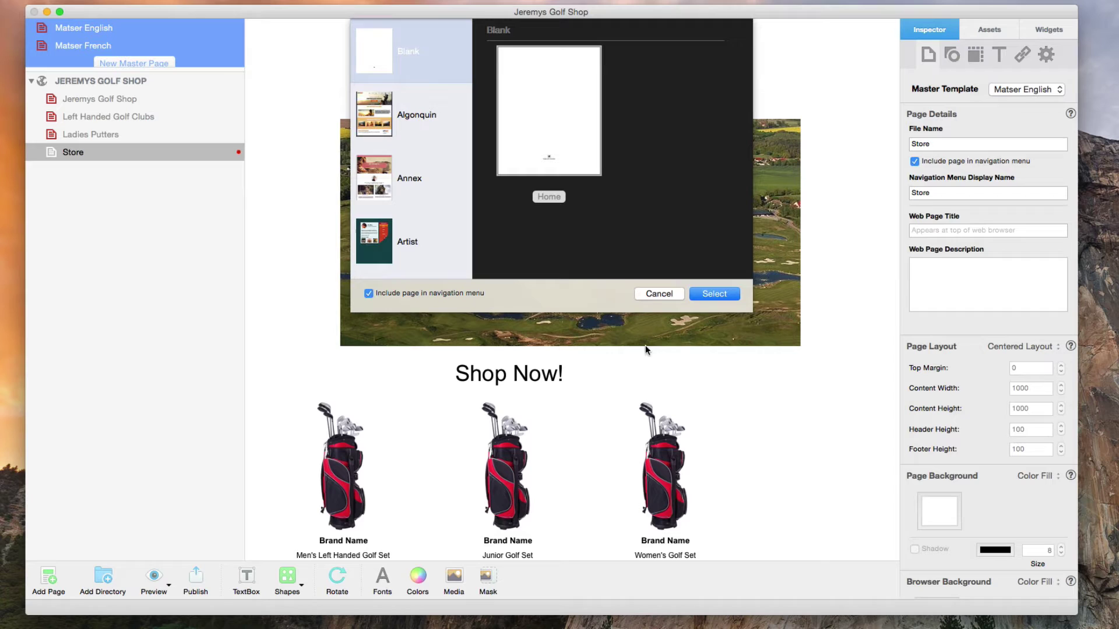
left_click(714, 294)
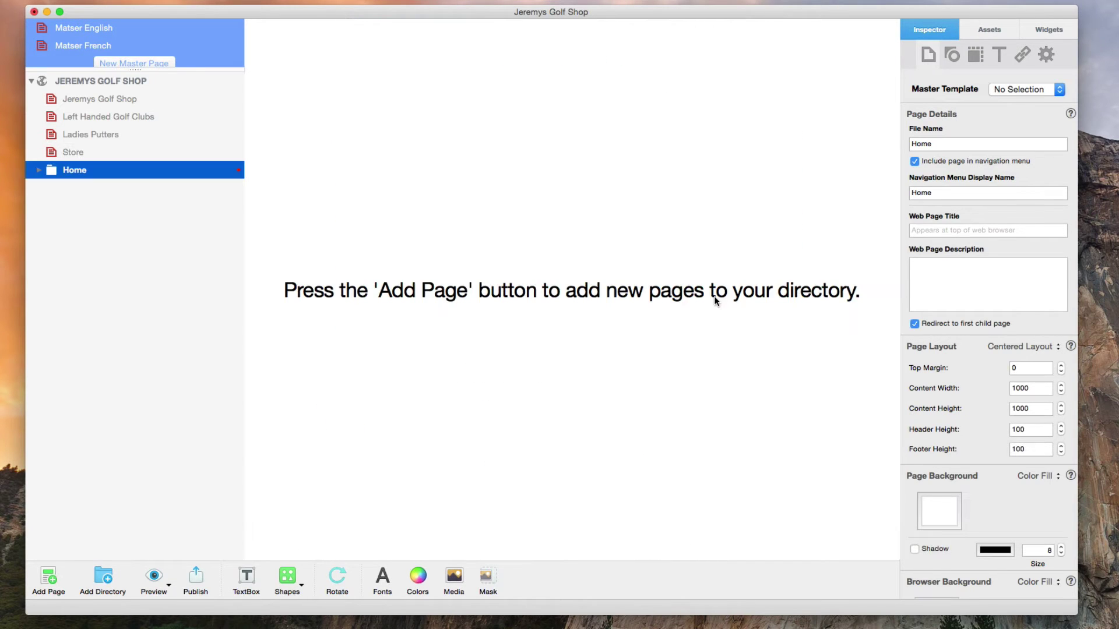
left_click(967, 145)
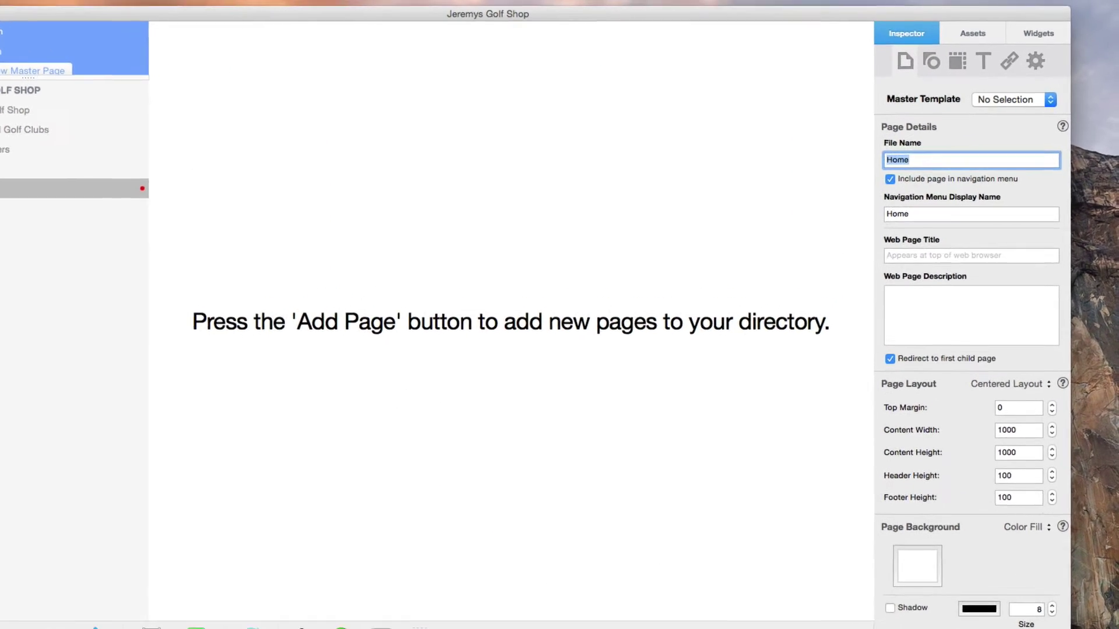
type("Fr")
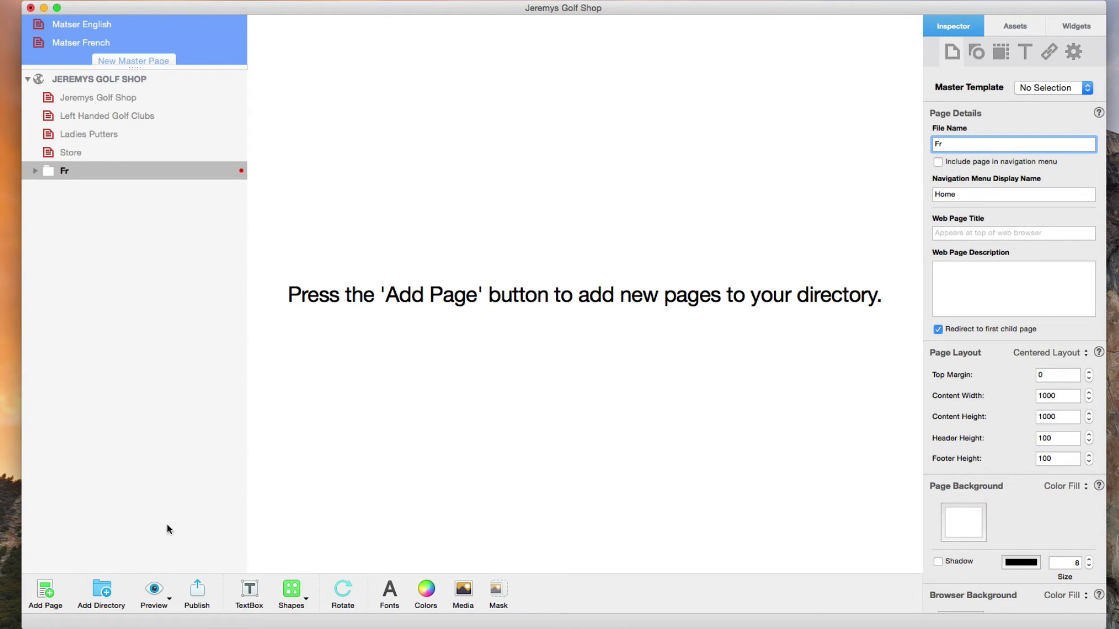
Add a blank page named Home Fr using the Matser French master, excluded from the navigation menu
left_click(46, 590)
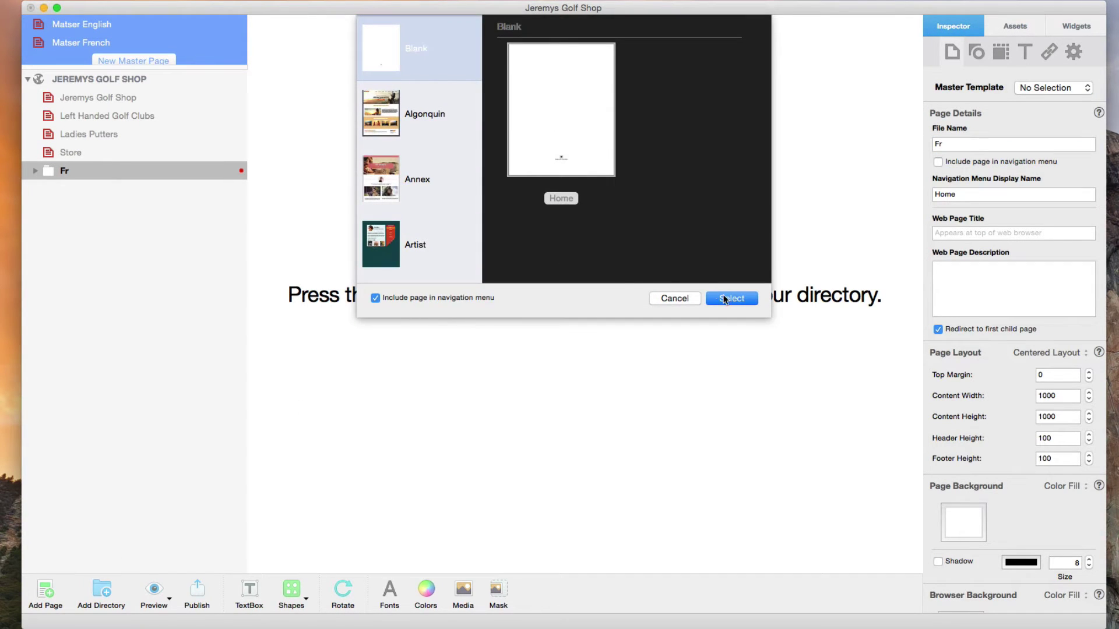
left_click(725, 299)
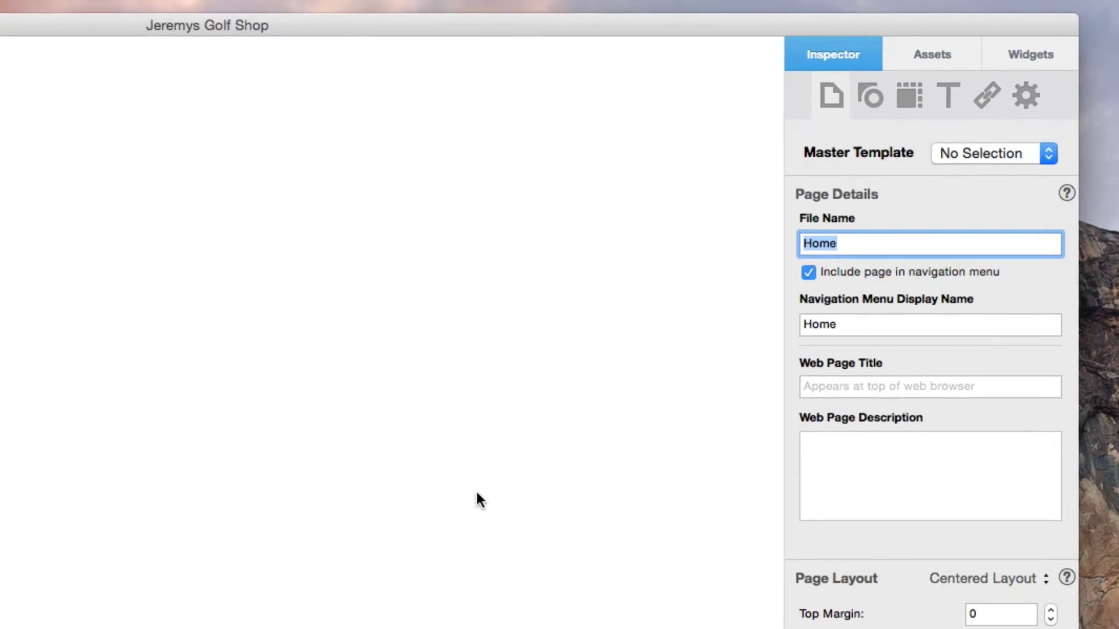
left_click(964, 155)
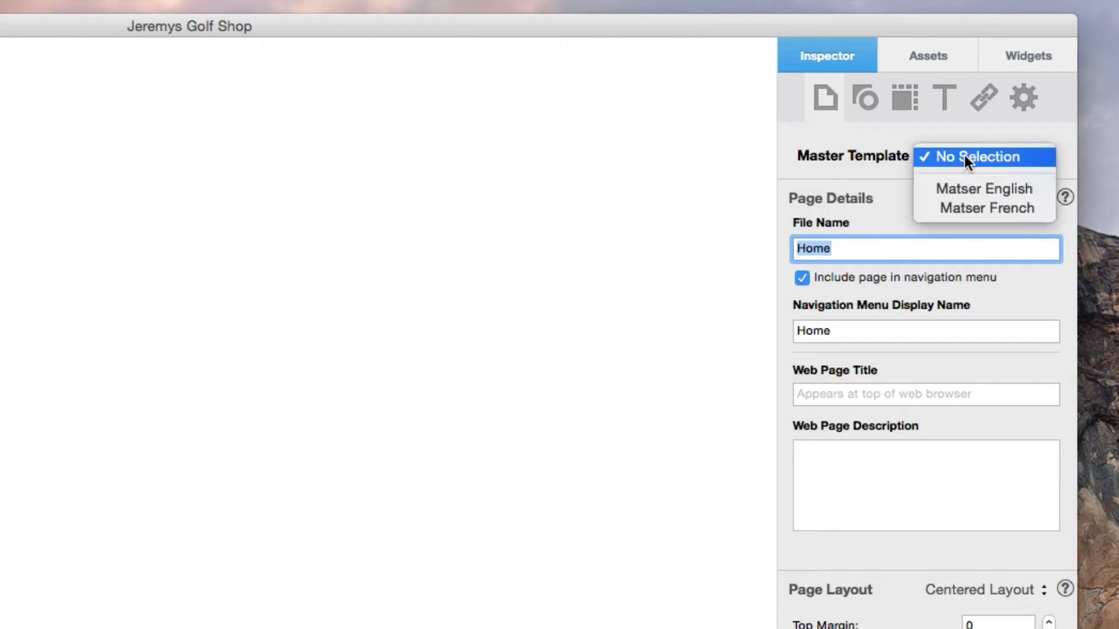
left_click(967, 208)
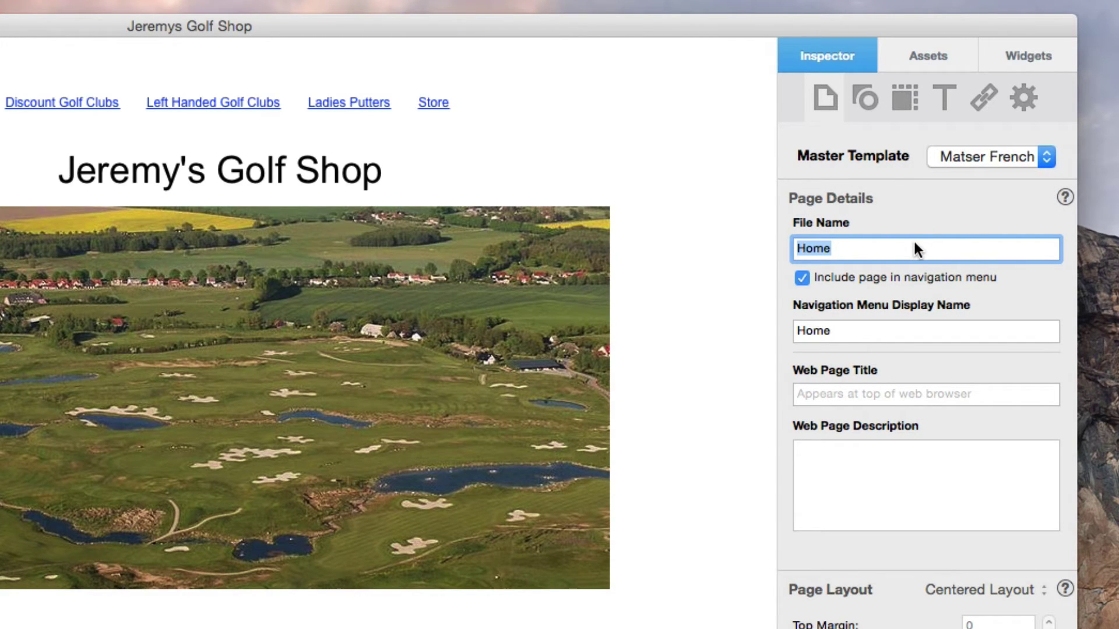
key("Right")
type("Fr")
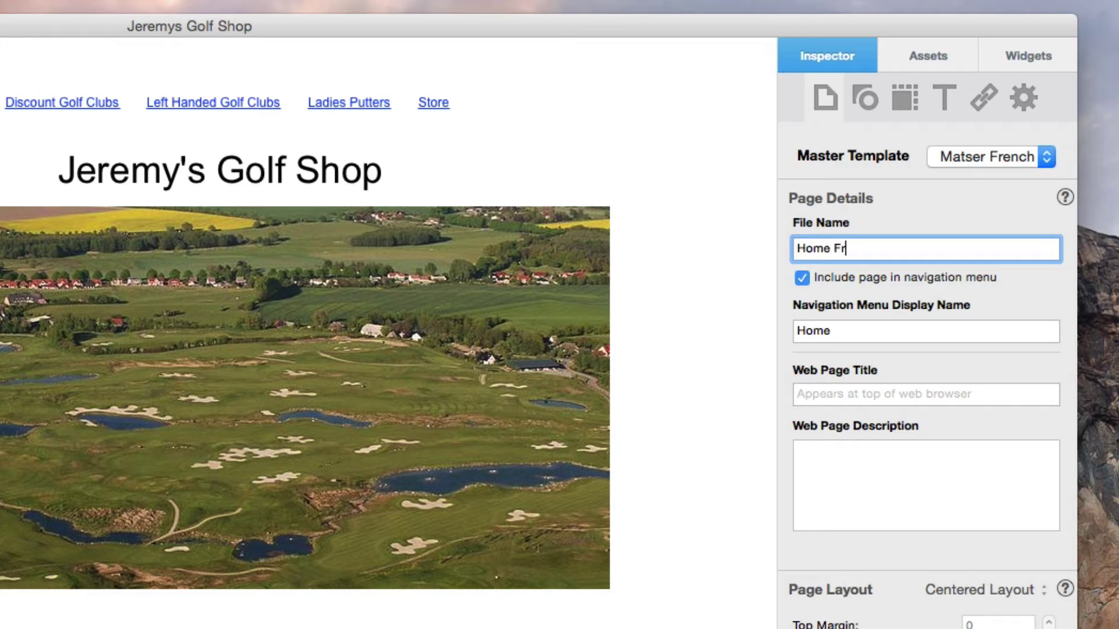
left_click(803, 278)
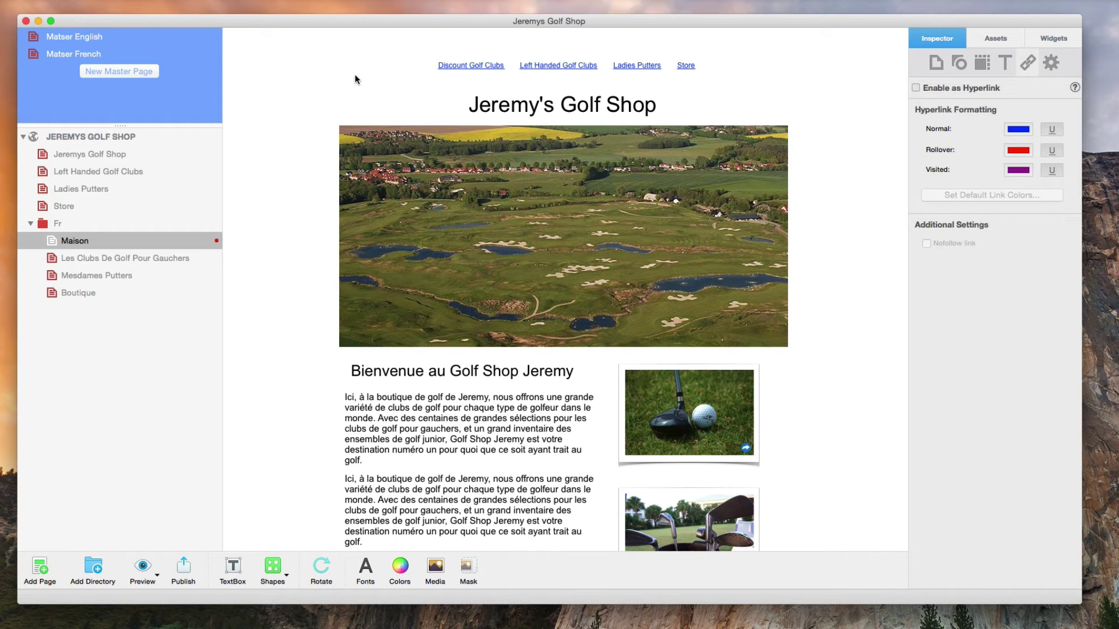
Delete the navigation links bar from the Matser French master page
left_click(141, 52)
left_click(422, 65)
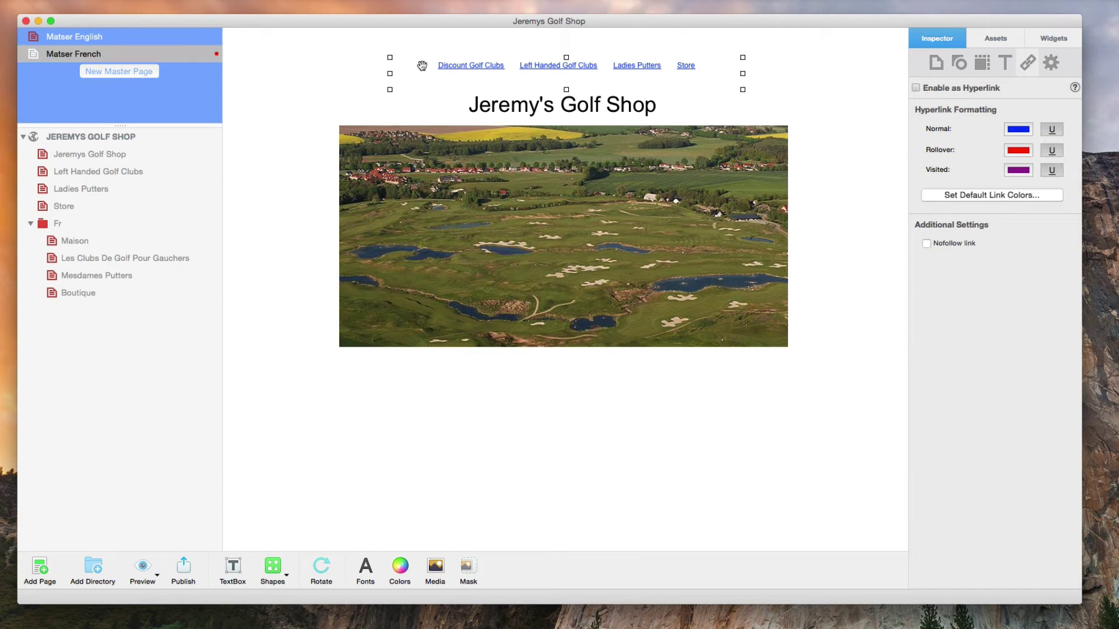
key("Delete")
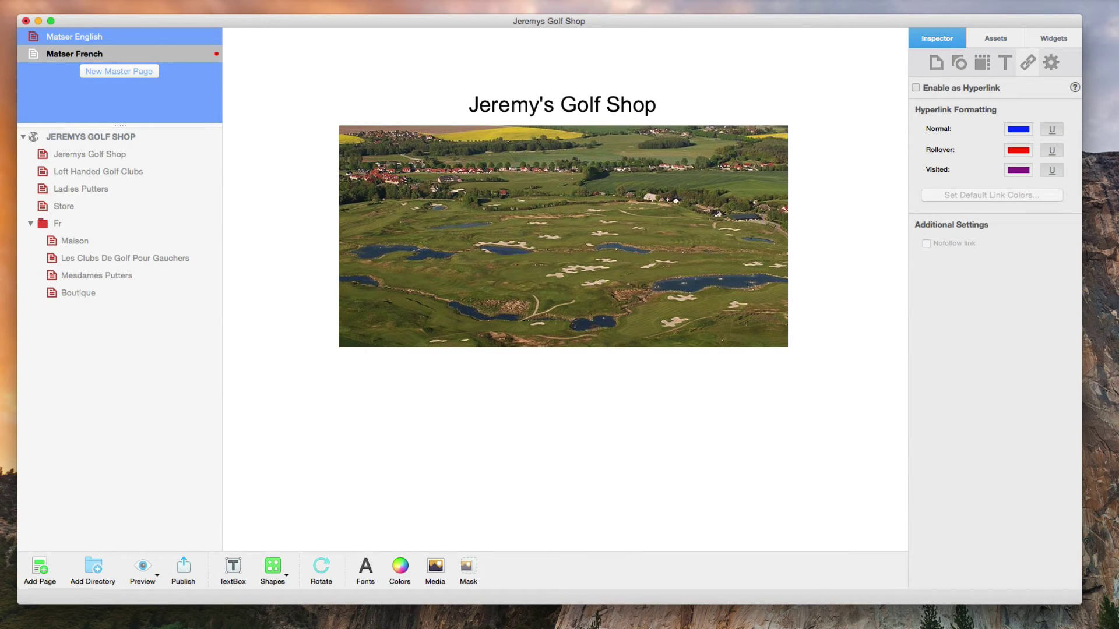
Add a Maison text box above the title, hyperlinked to the Maison page
left_click(243, 577)
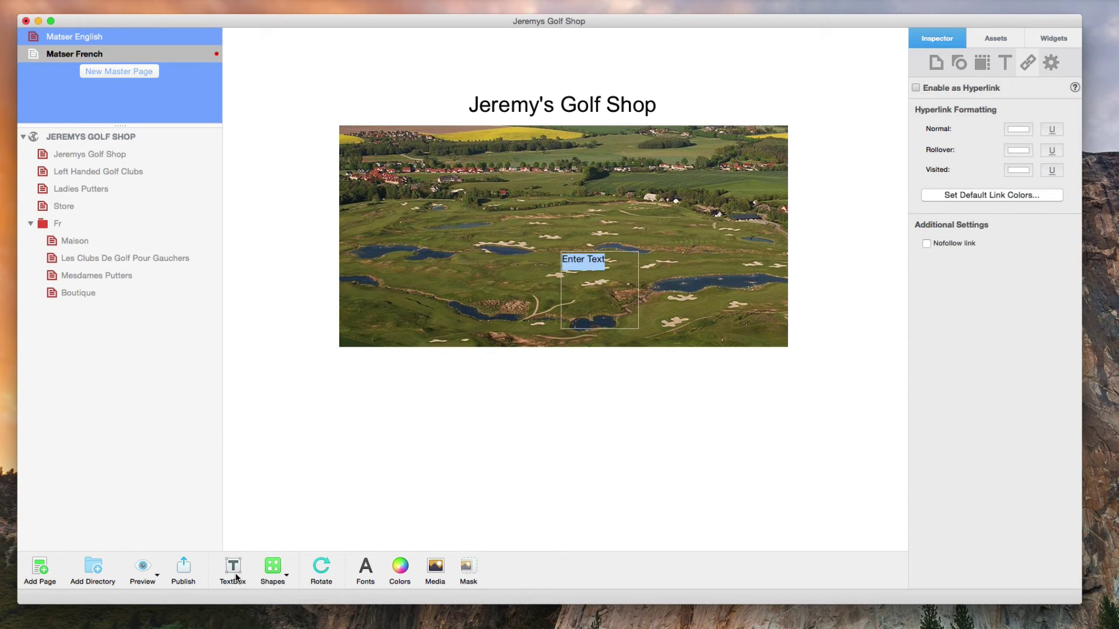
type("Maison")
left_click_drag(638, 335, 442, 60)
double_click(405, 60)
left_click(919, 88)
left_click(1020, 128)
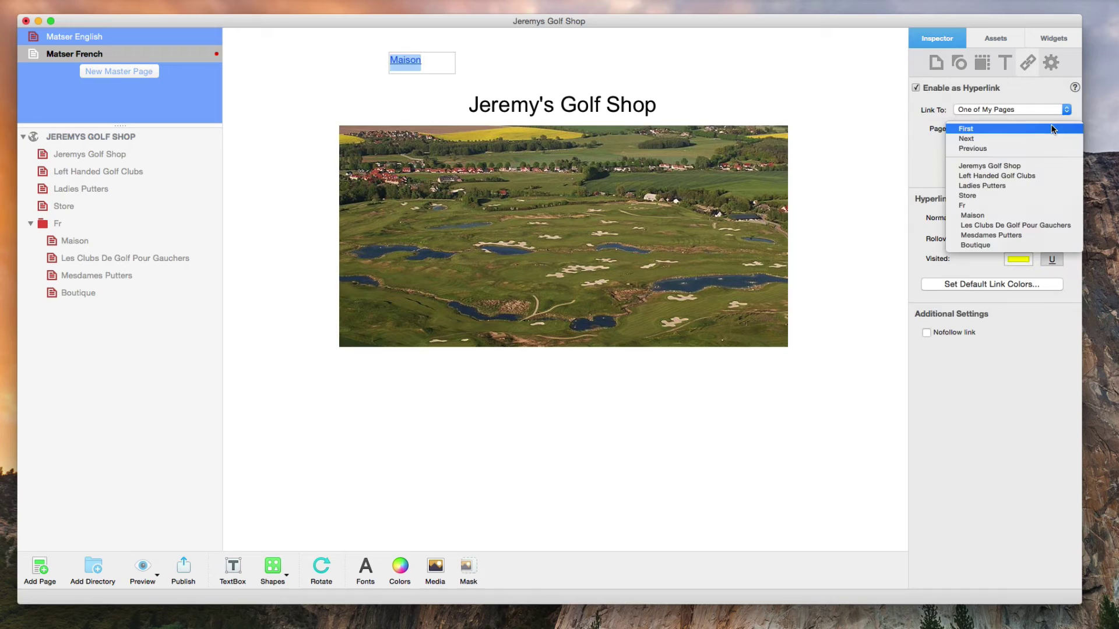
left_click(1027, 216)
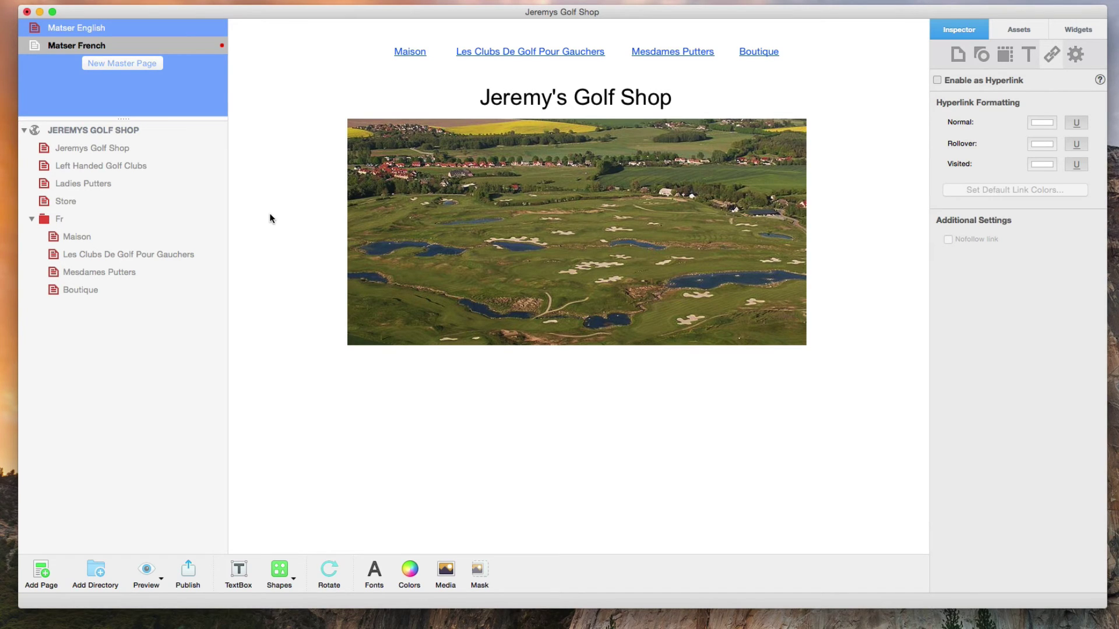
Place a French text link at the top right of Matser English, pointing to the Maison page
left_click(207, 27)
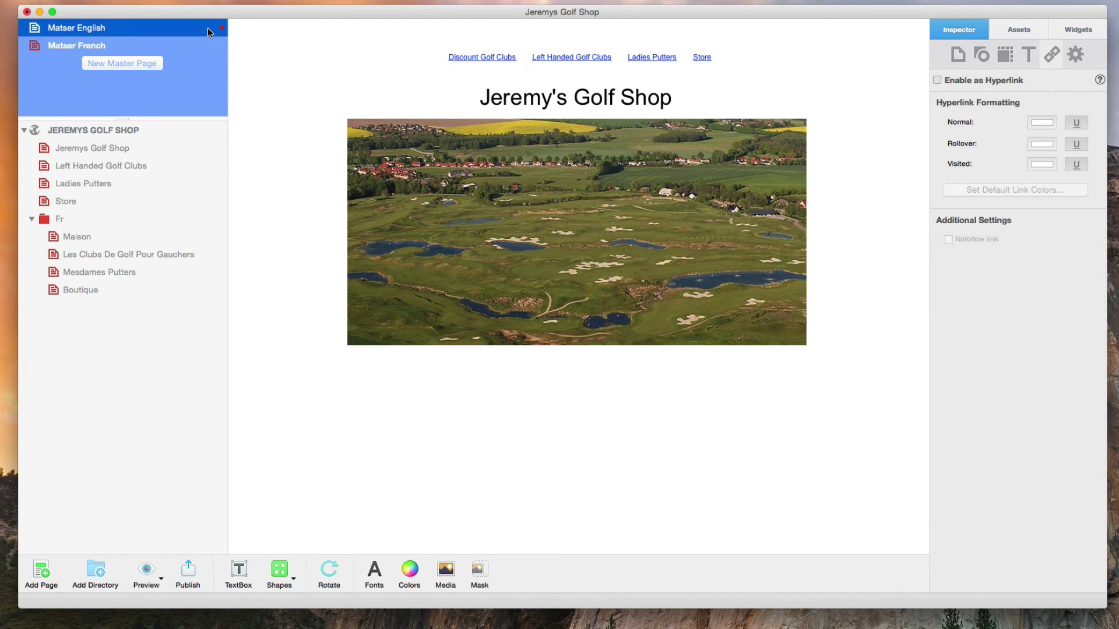
left_click(238, 570)
type("Fr")
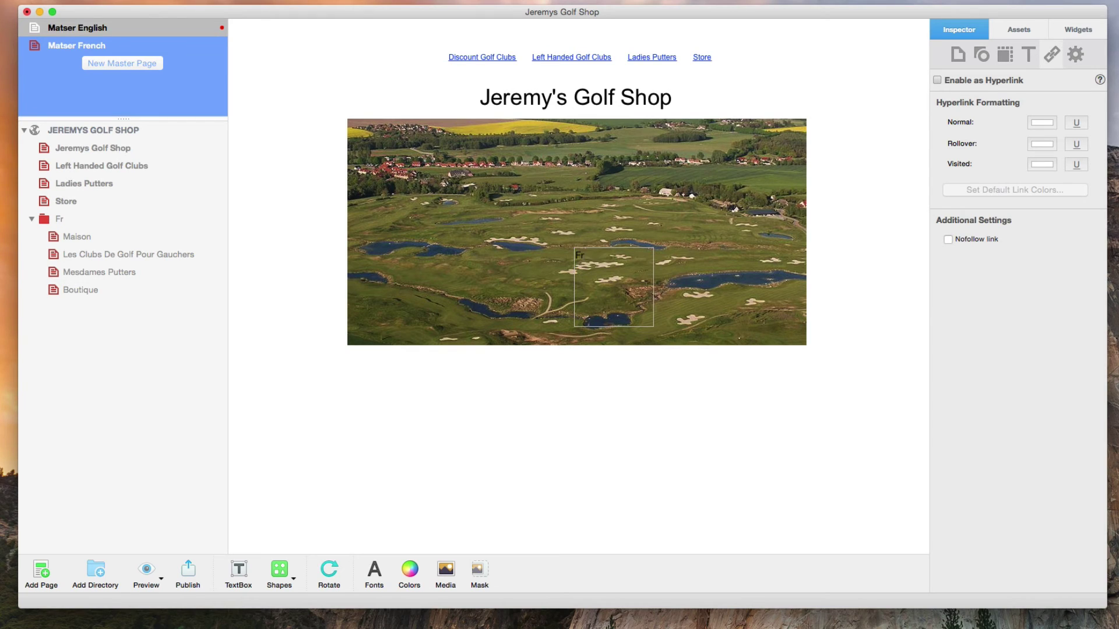
type("ench")
left_click_drag(653, 326, 877, 33)
double_click(878, 33)
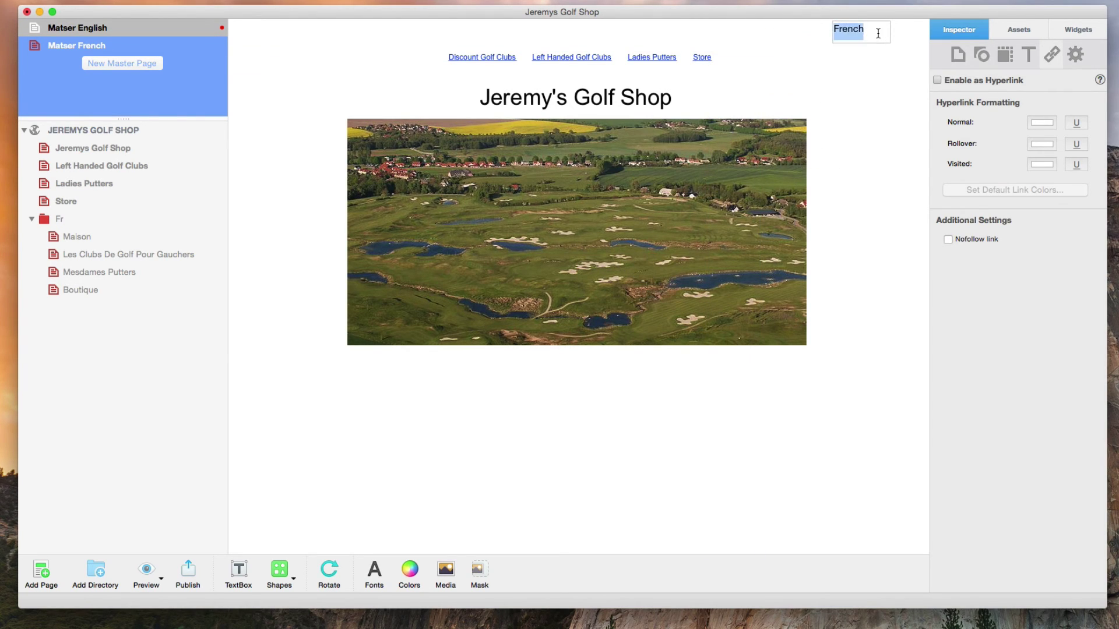
left_click(938, 81)
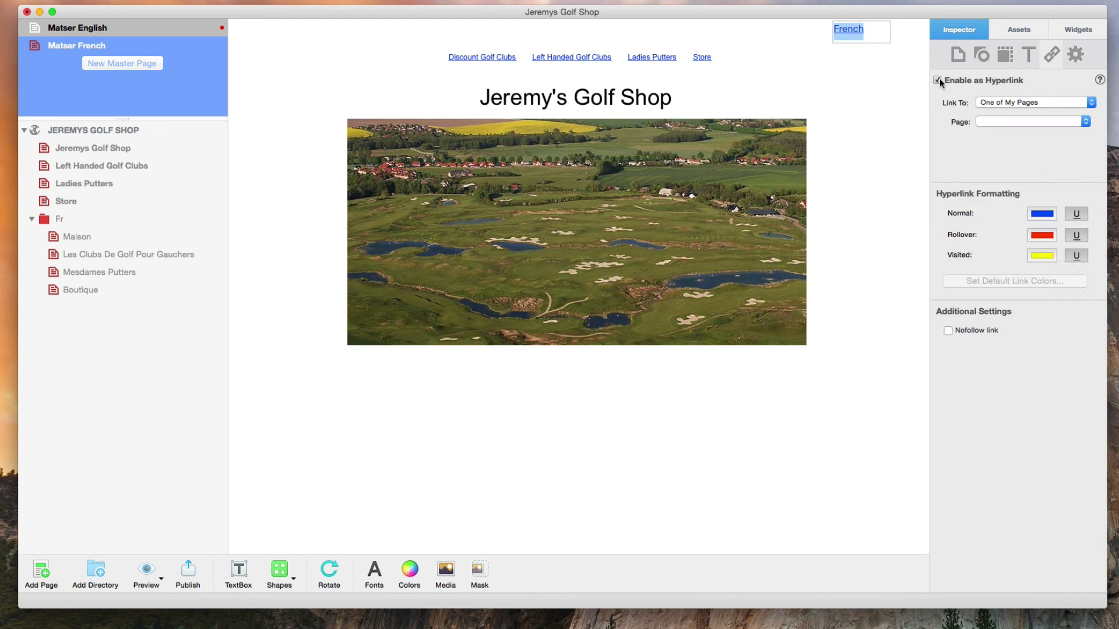
left_click(1074, 122)
left_click(1072, 210)
left_click(896, 199)
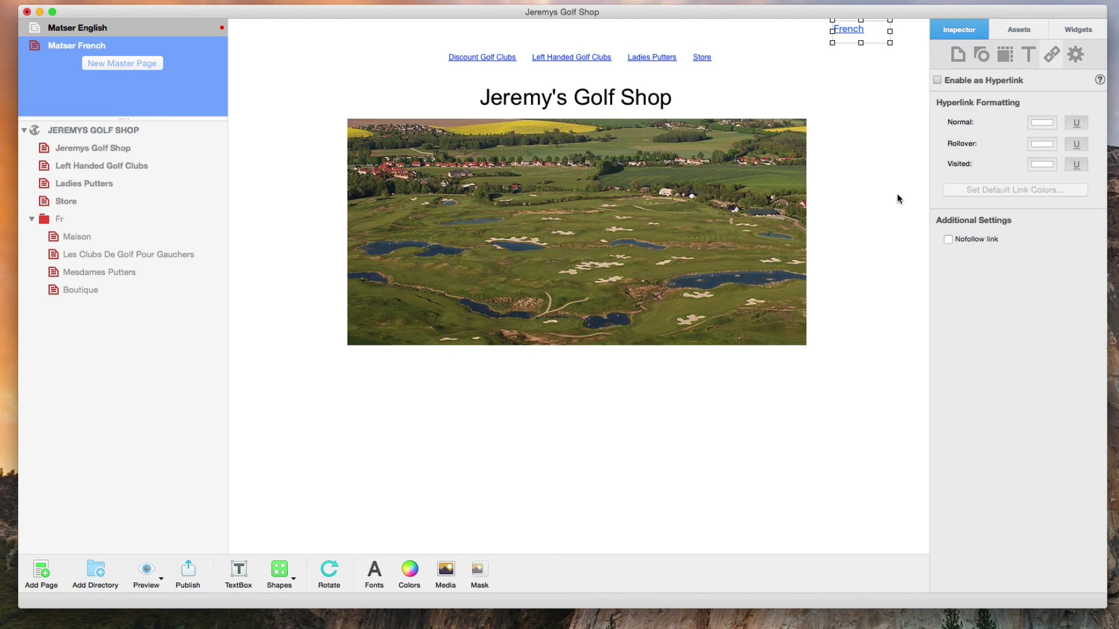
Place an English text link at the top right of Matser French, pointing to Jeremys Golf Shop
left_click(96, 48)
left_click(238, 570)
type("English")
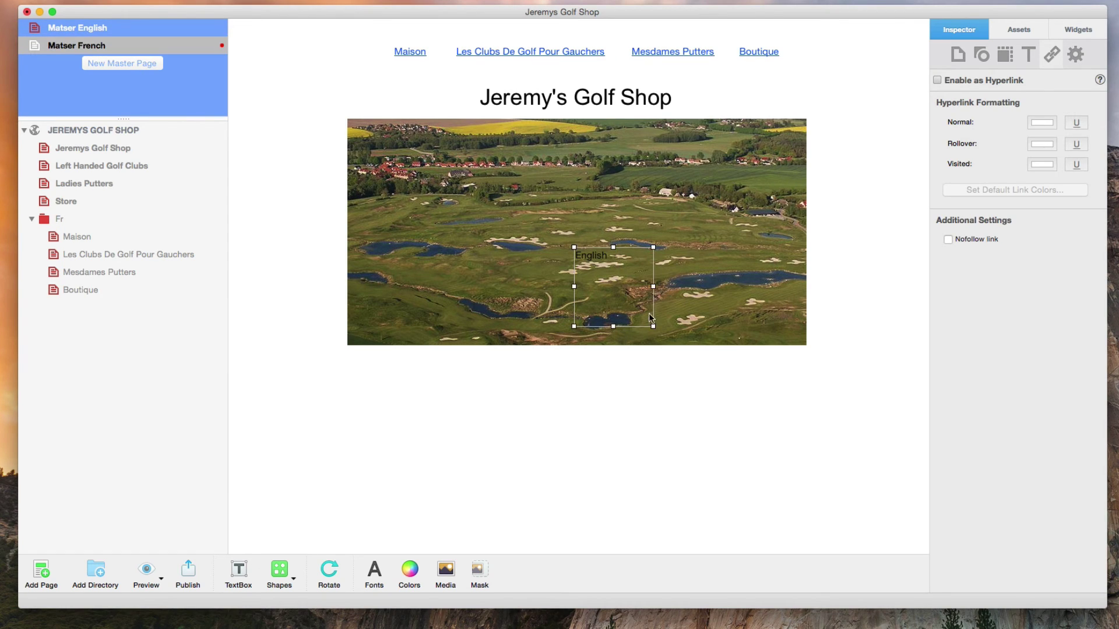
left_click_drag(653, 326, 856, 32)
double_click(858, 35)
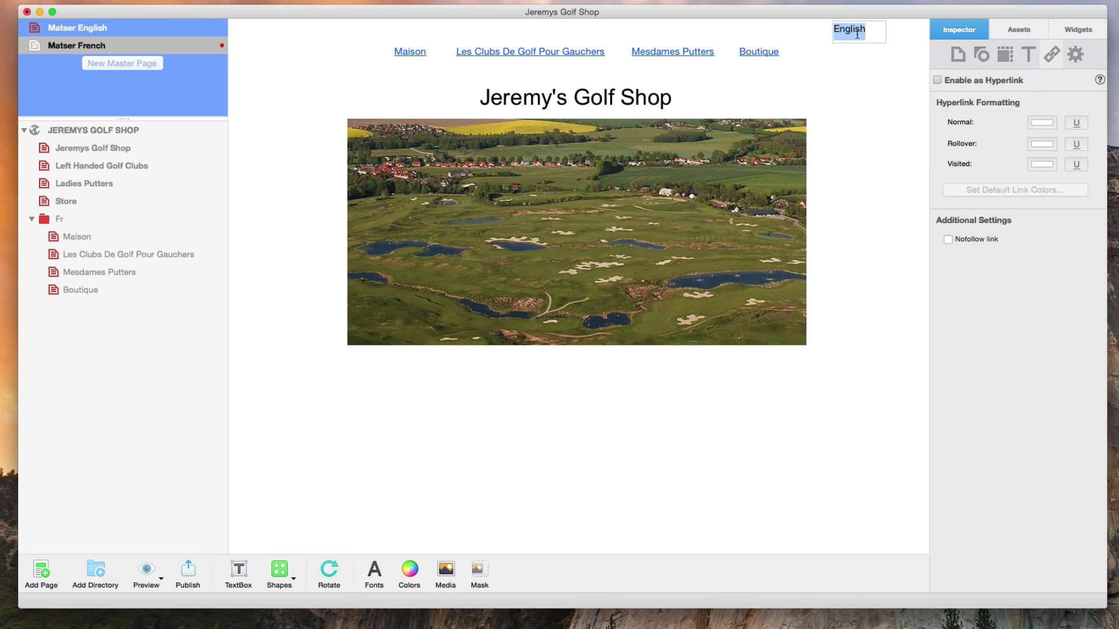
left_click(936, 80)
left_click(1043, 121)
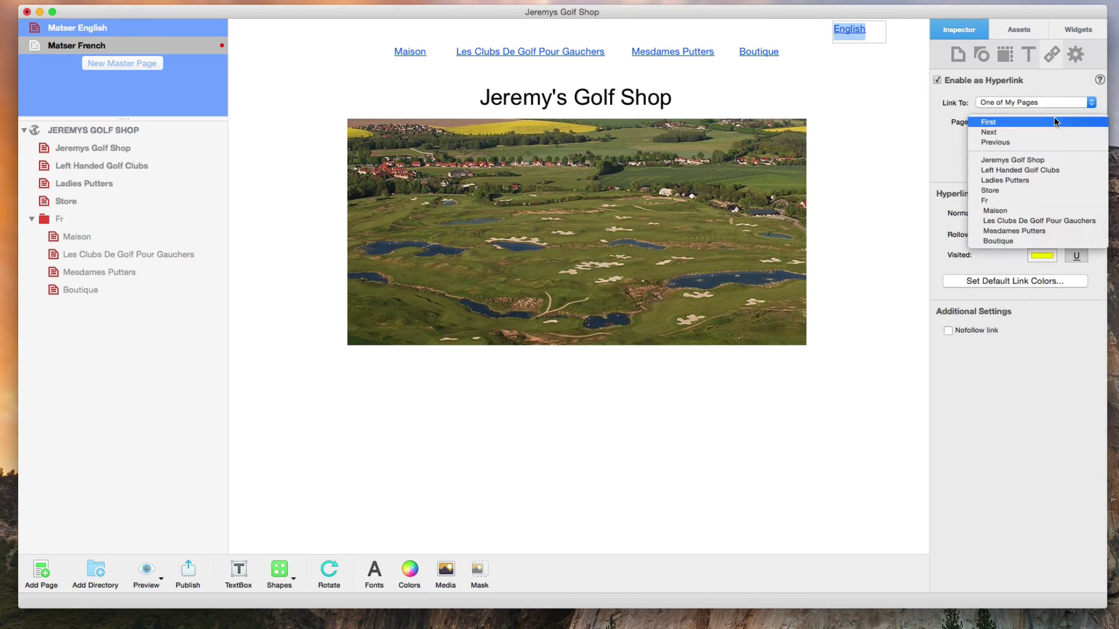
left_click(1065, 162)
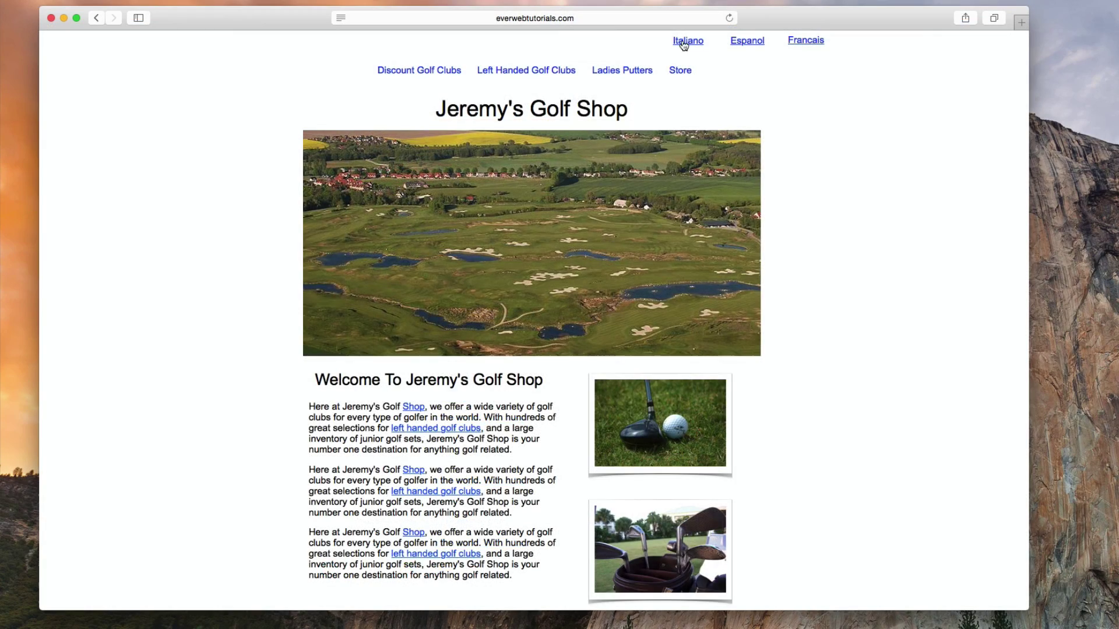
In the browser preview, test the Italiano, French, Spanish and English language links
left_click(681, 41)
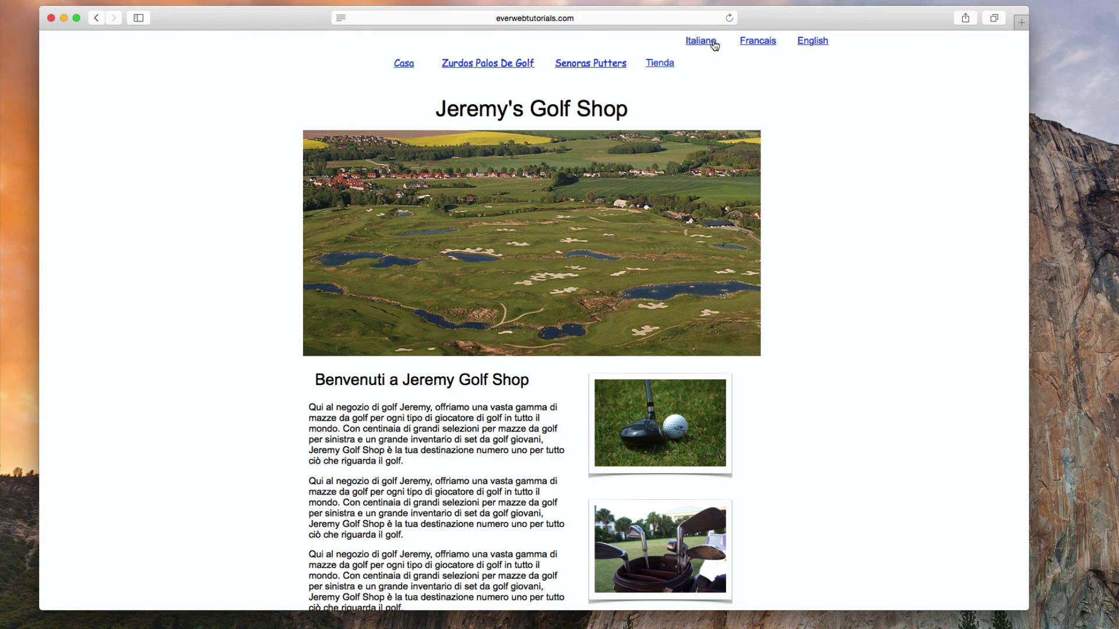
left_click(755, 44)
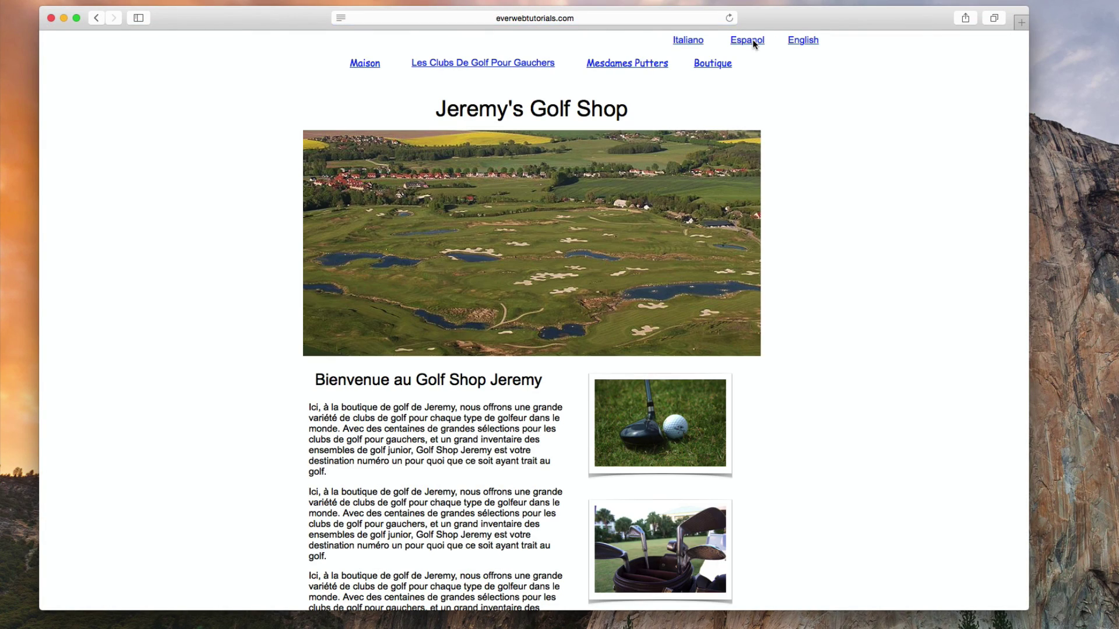
left_click(757, 42)
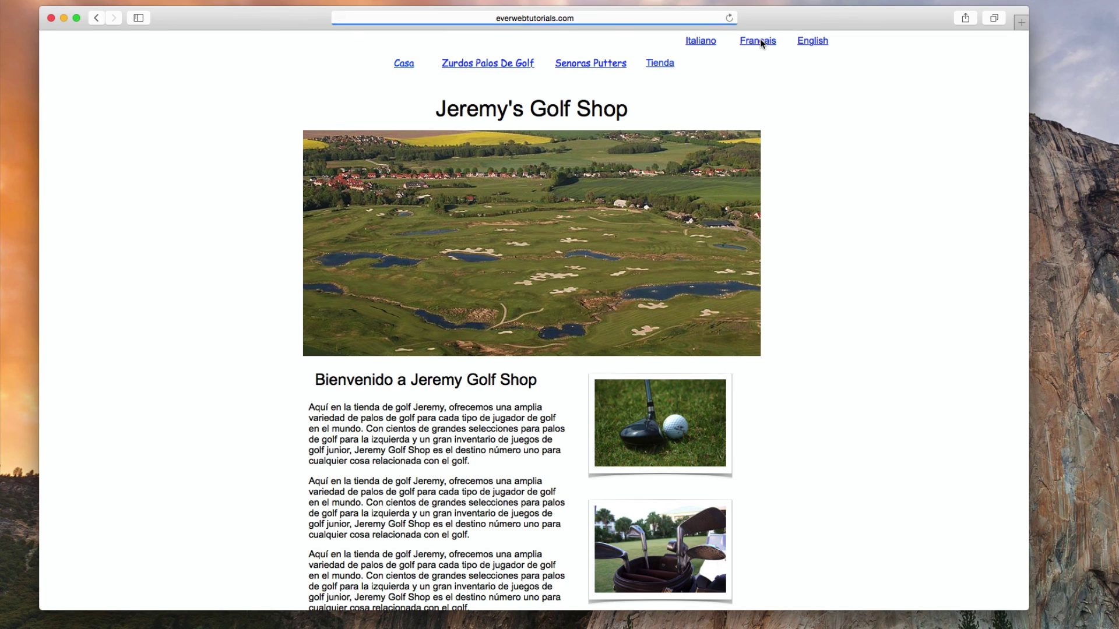
left_click(805, 41)
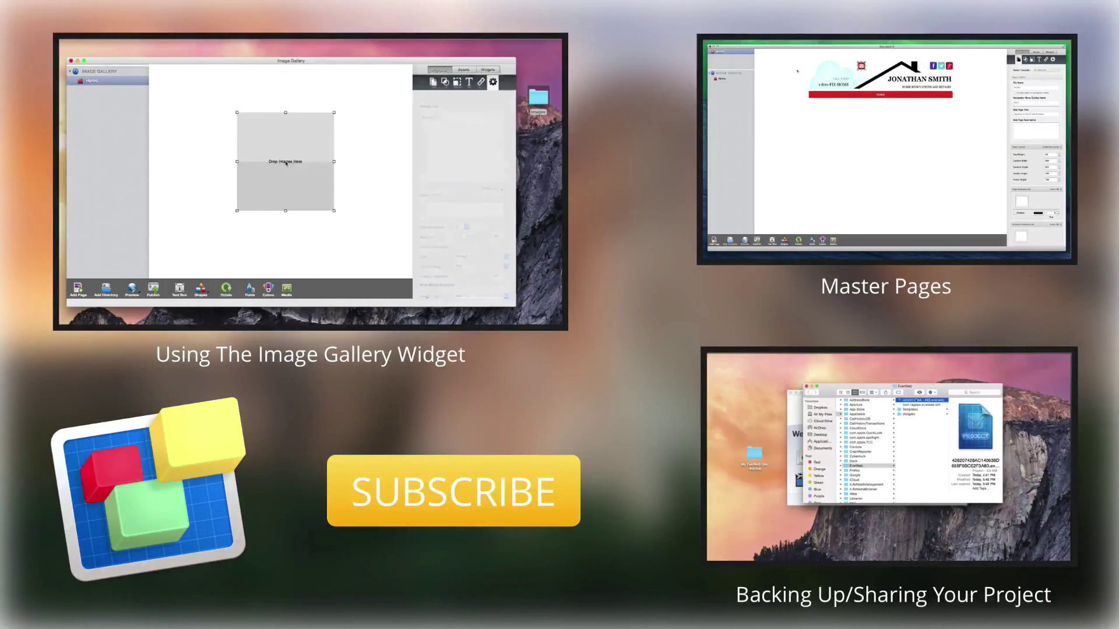